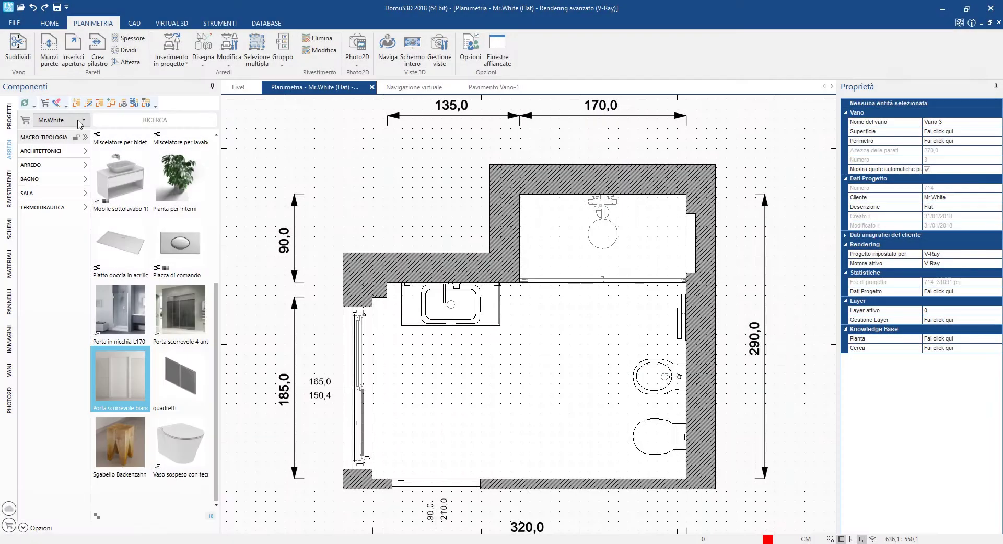
Step: Place the indoor plant, the quadretti picture strip and a square spotlight from the ARREDI catalogue
drag(178, 175, 515, 445)
drag(181, 375, 438, 387)
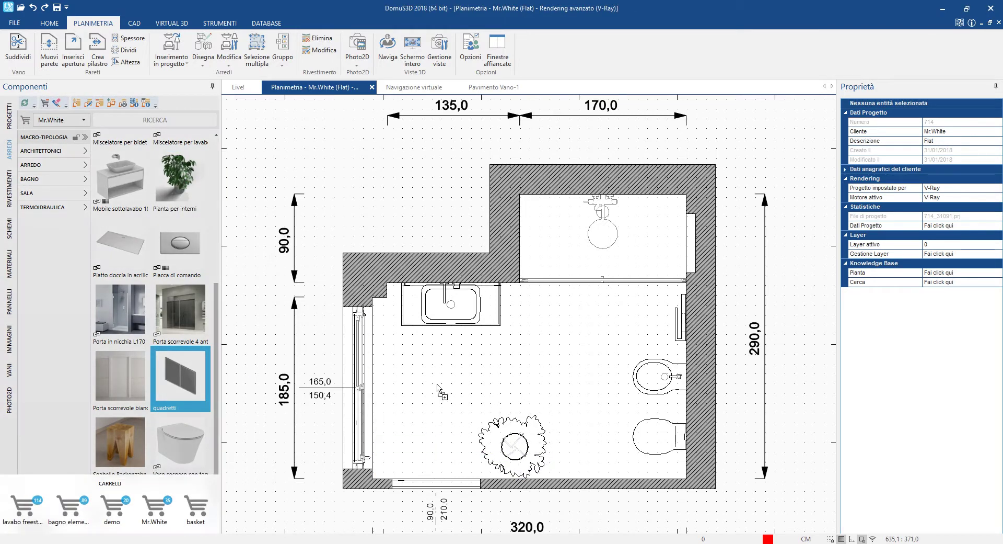
drag(595, 392, 627, 480)
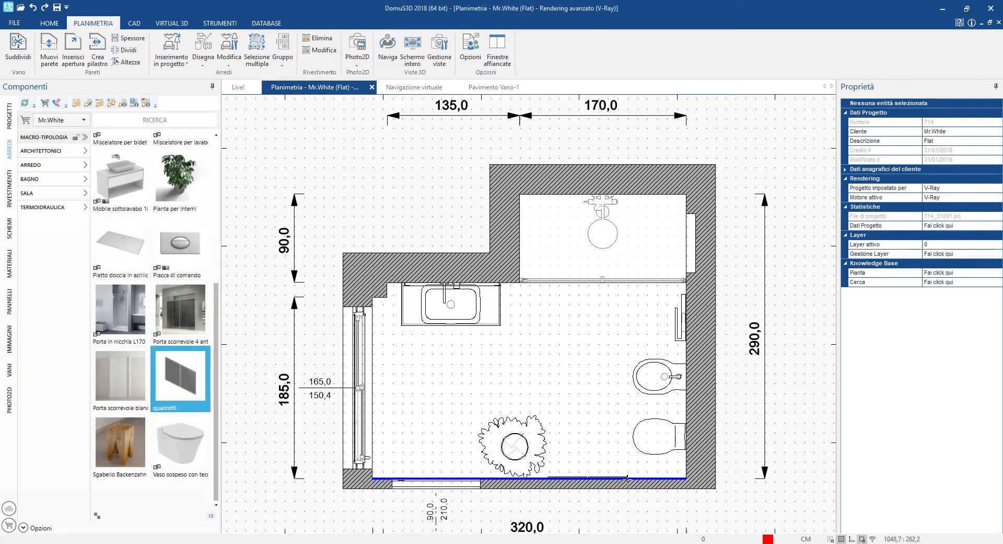
scroll(152, 313, up, 5)
drag(180, 230, 648, 405)
Step: Set the new square spotlight's elevation to 269,0 in Proprietà
click(648, 405)
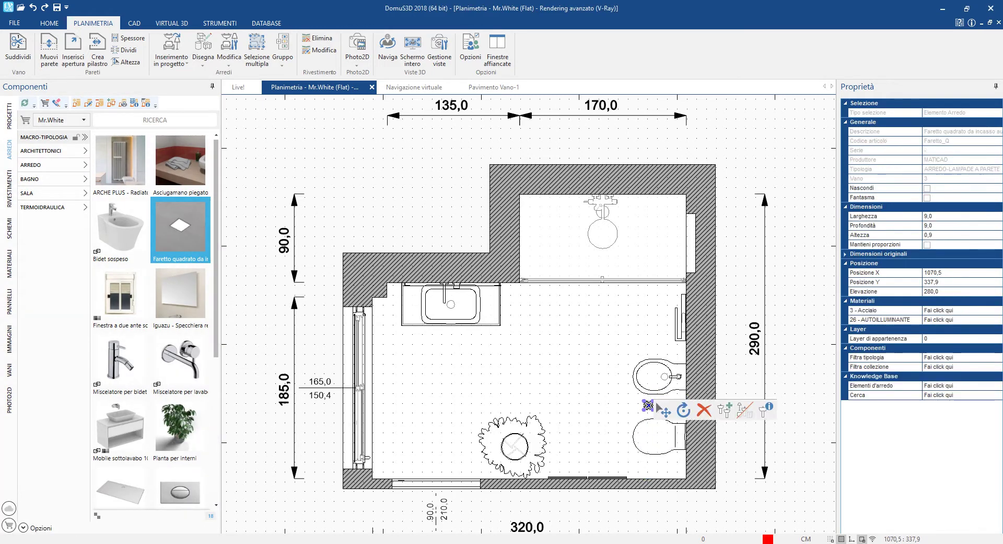
click(942, 294)
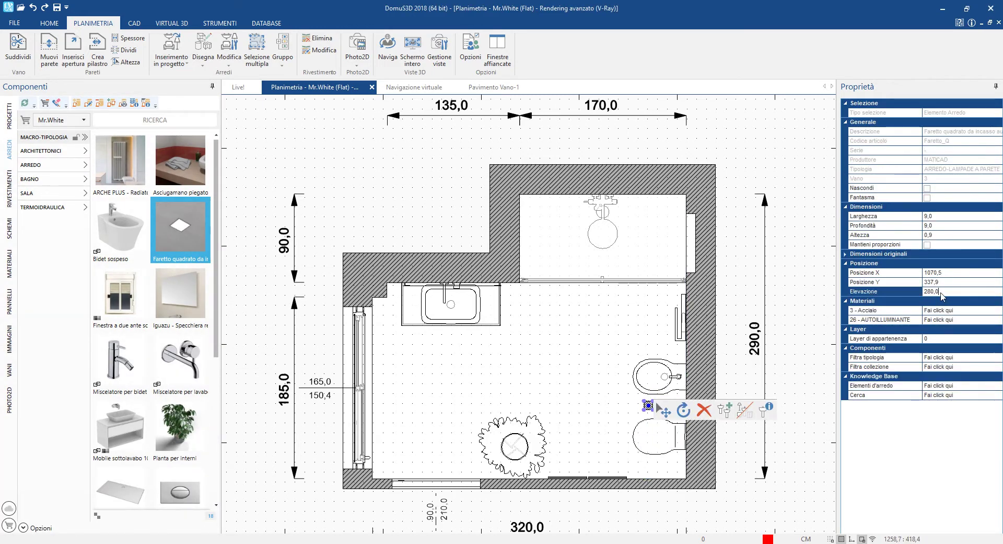
key(Return)
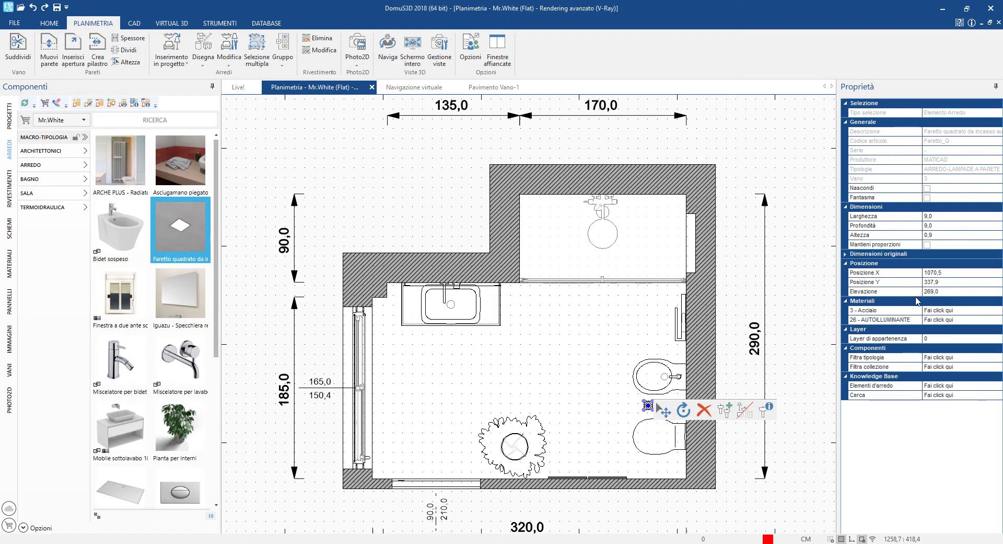
click(532, 331)
click(239, 88)
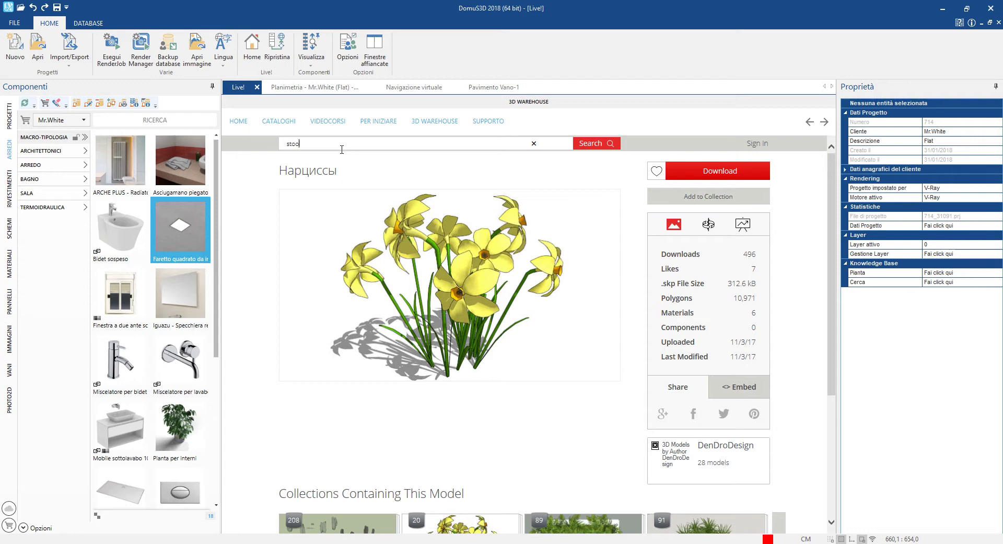
Step: Import the Hex Bar Stool from a 3D Warehouse 'stool' search at 40,8 × 35,7 × 70,1
click(585, 148)
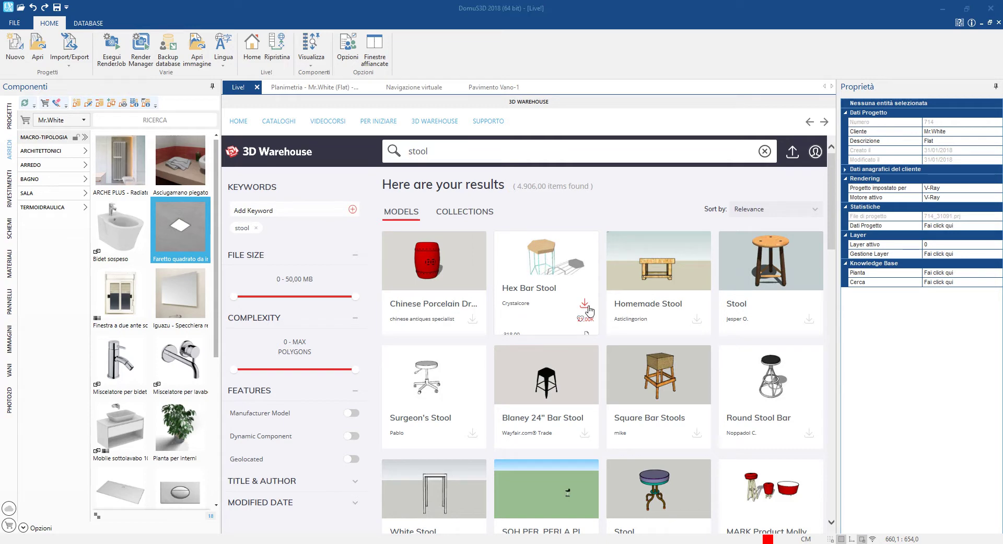
click(586, 305)
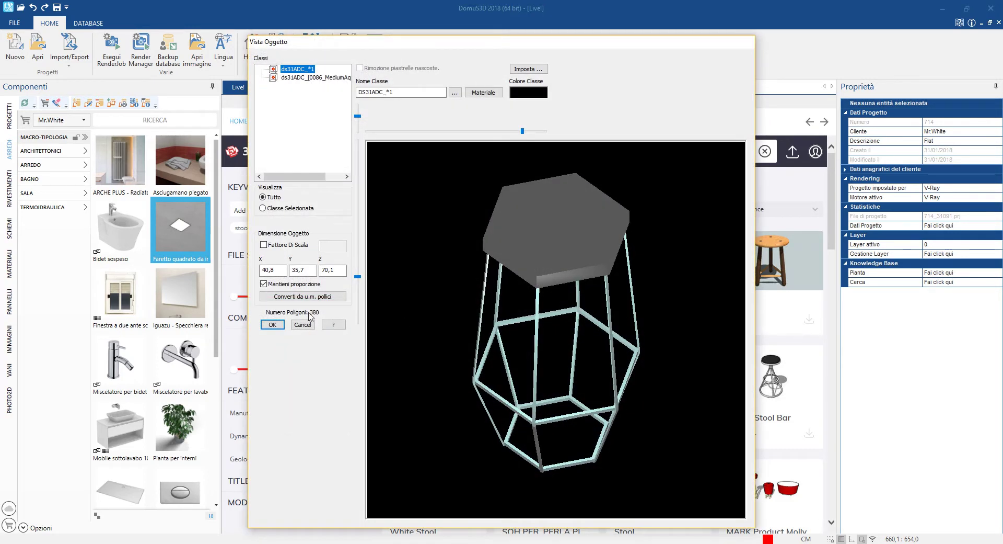
click(272, 324)
click(512, 300)
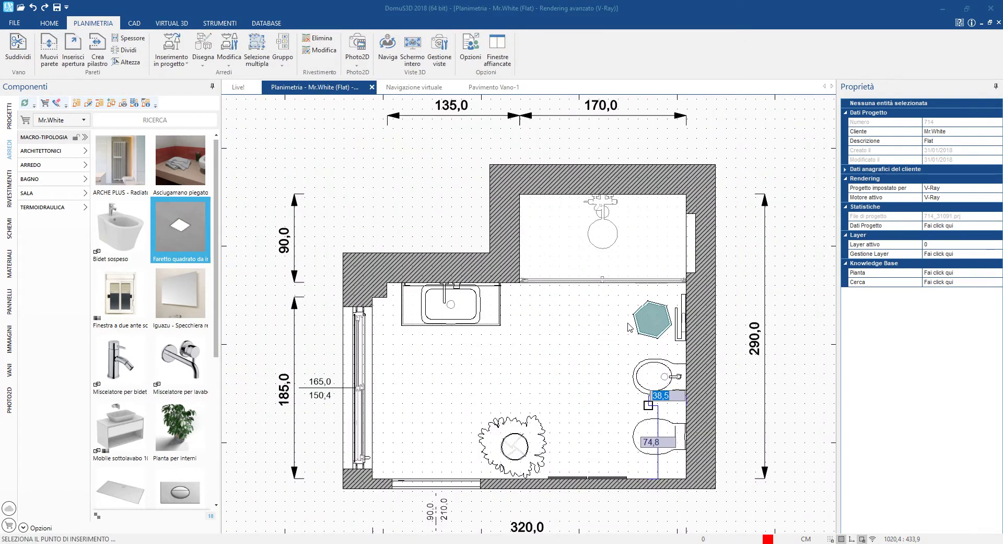
Step: Place the hex stool beside the right wall and set a folded towel (Asciugamano piegato) on it
click(622, 328)
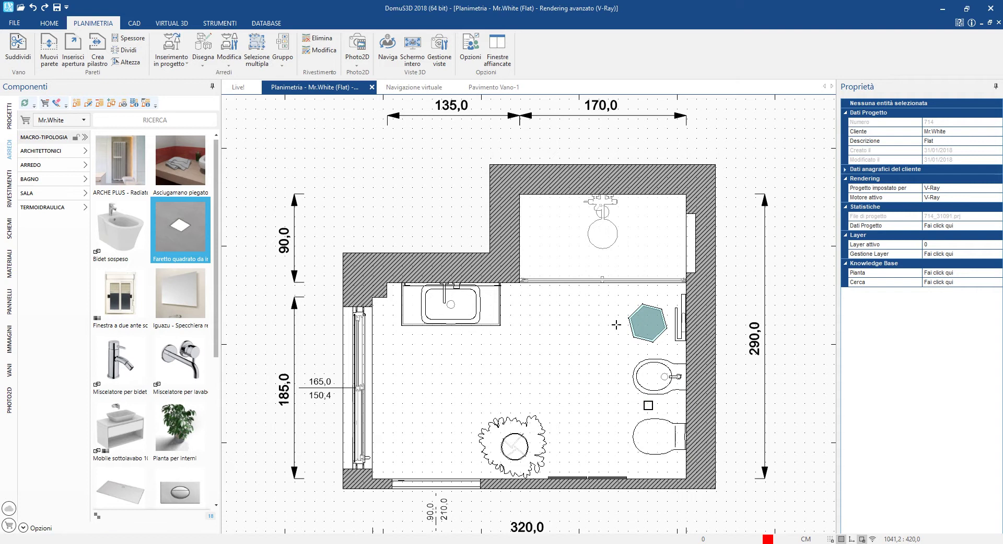
drag(180, 162, 570, 335)
click(632, 313)
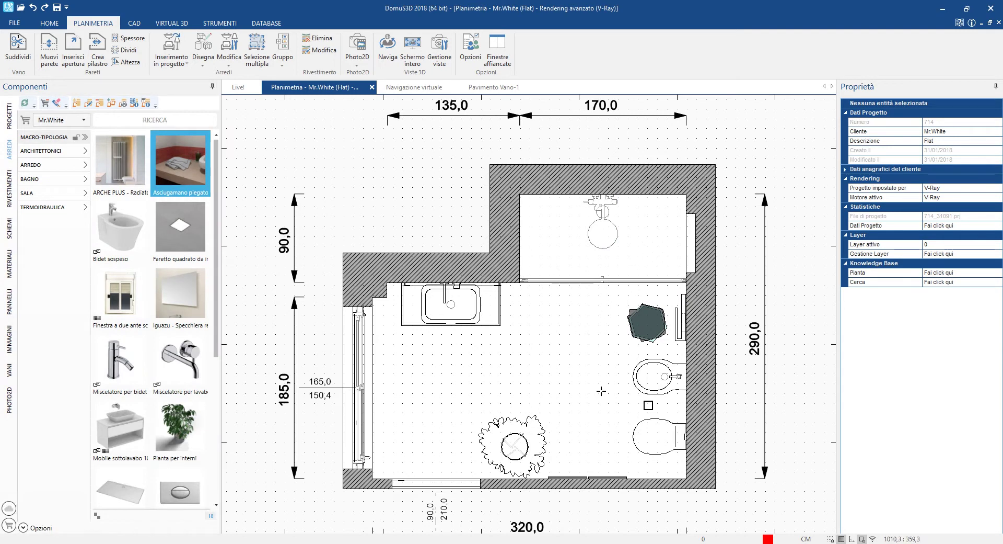
Step: Add two copies of the square spotlight in the shower area, lowering one to elevation 239,0
click(649, 405)
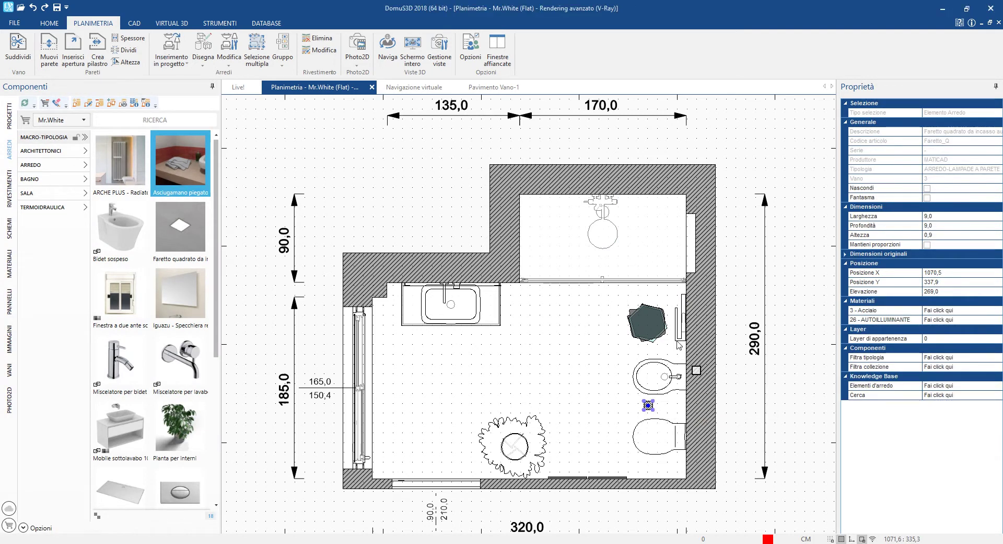
click(563, 239)
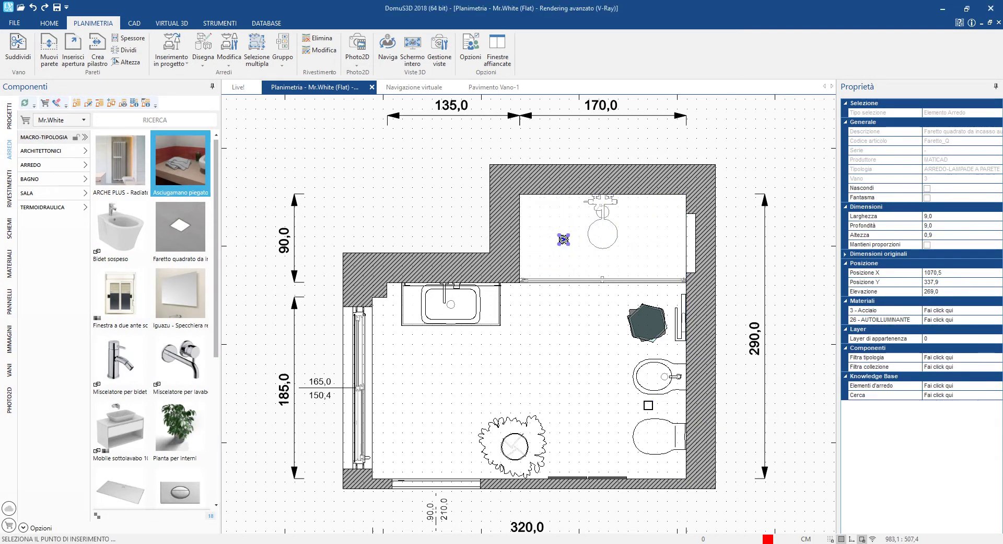
click(947, 294)
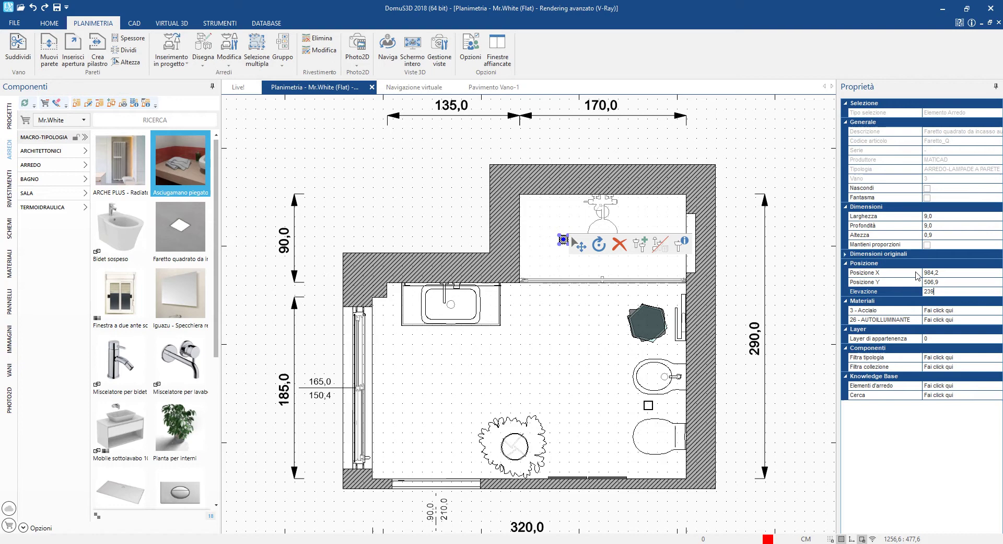
key(Return)
click(640, 243)
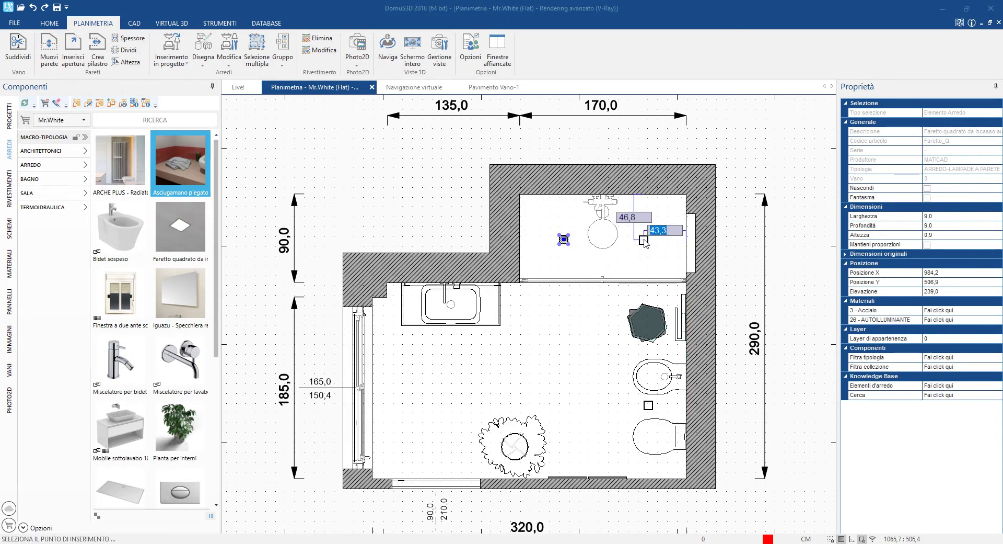
click(644, 241)
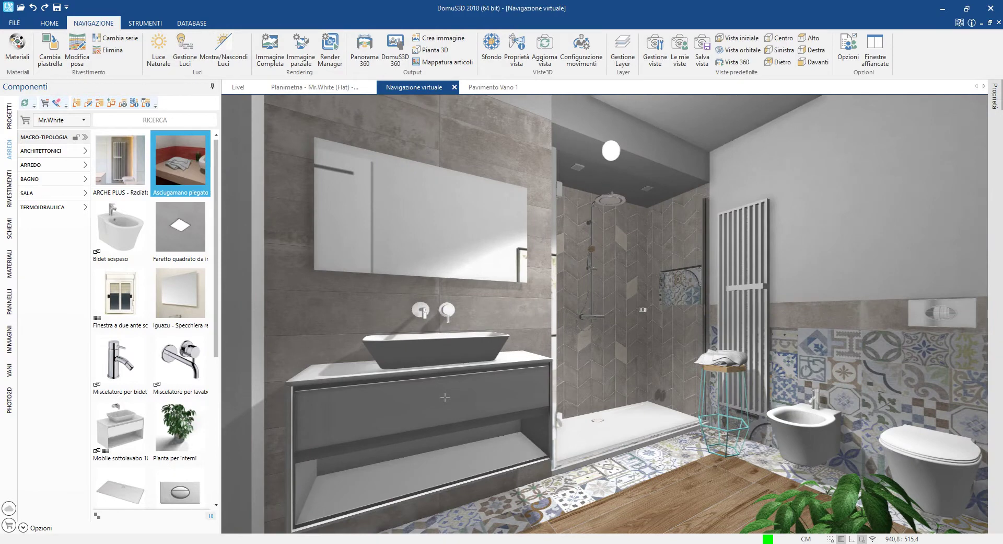
Step: Give the vanity cabinet's exterior and interior the LEGNO MIELE FF finish, keeping the drawer BIANCO MATT
right_click(444, 397)
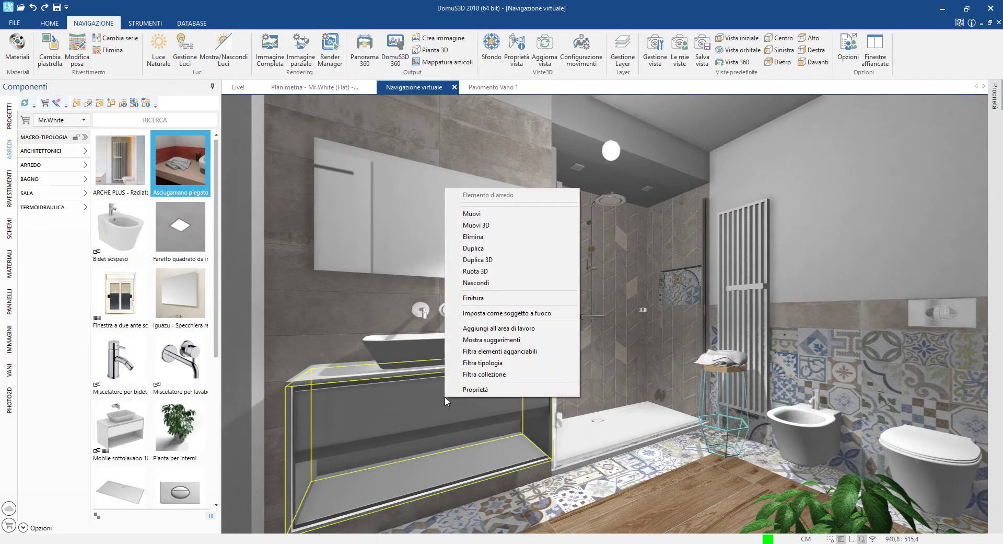
click(486, 298)
drag(536, 161, 724, 158)
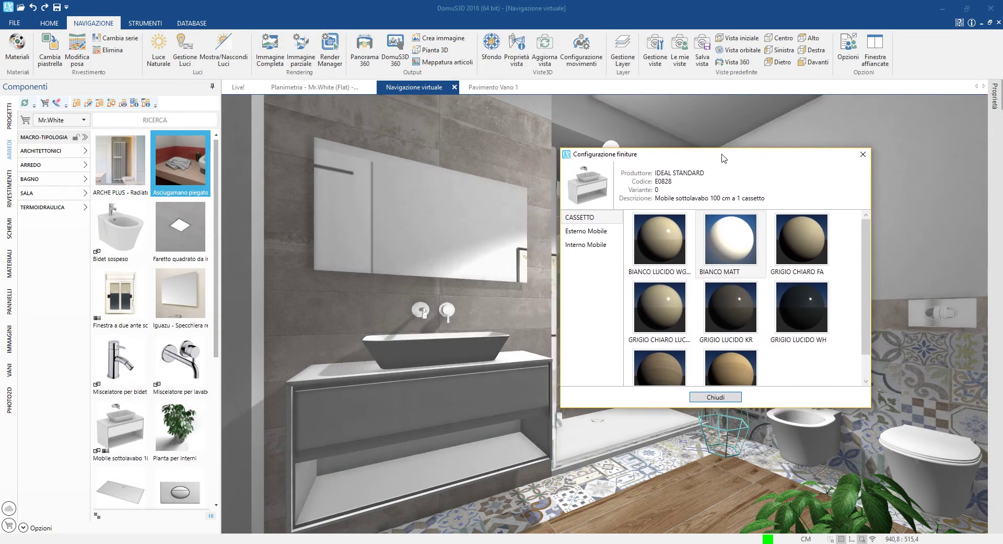
click(736, 303)
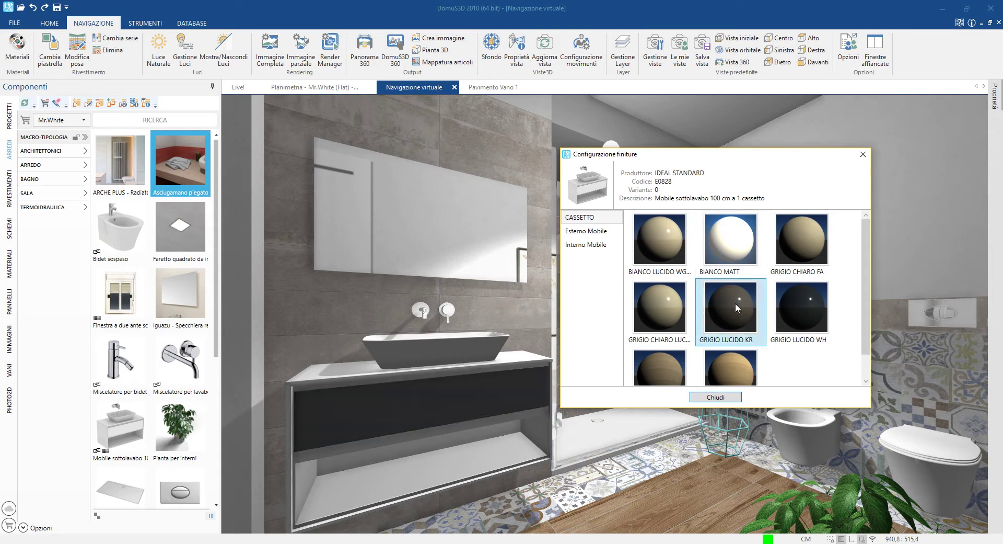
click(741, 262)
click(615, 231)
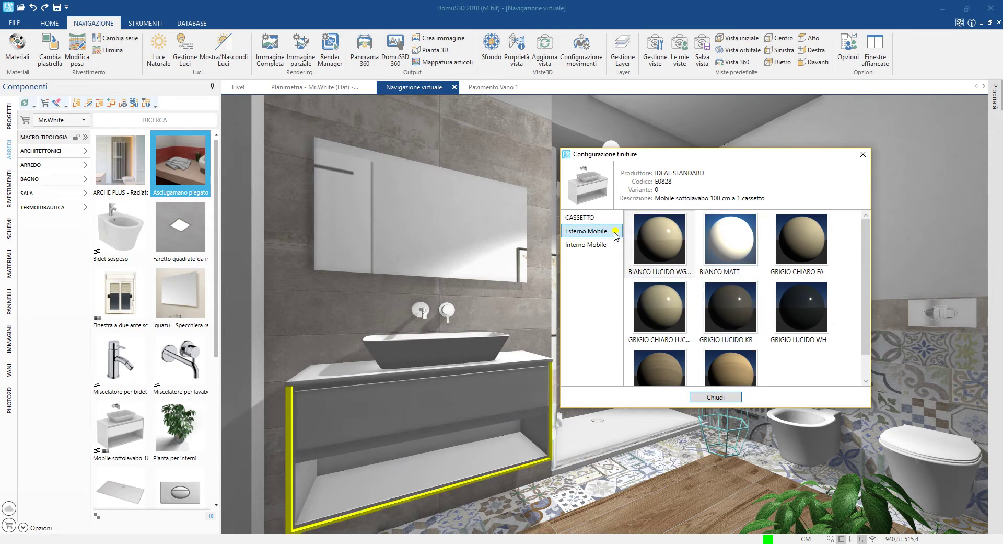
scroll(729, 375, down, 1)
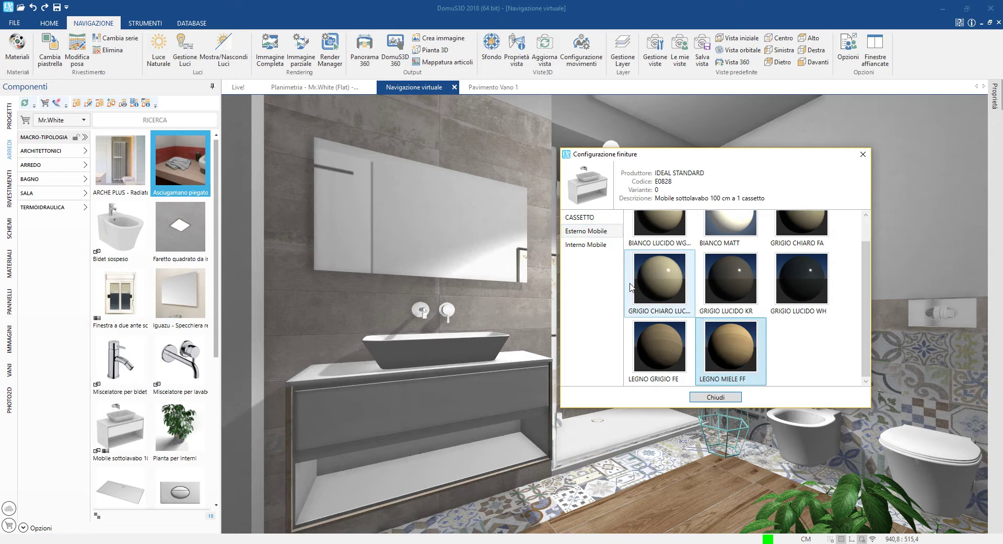
click(606, 249)
click(719, 280)
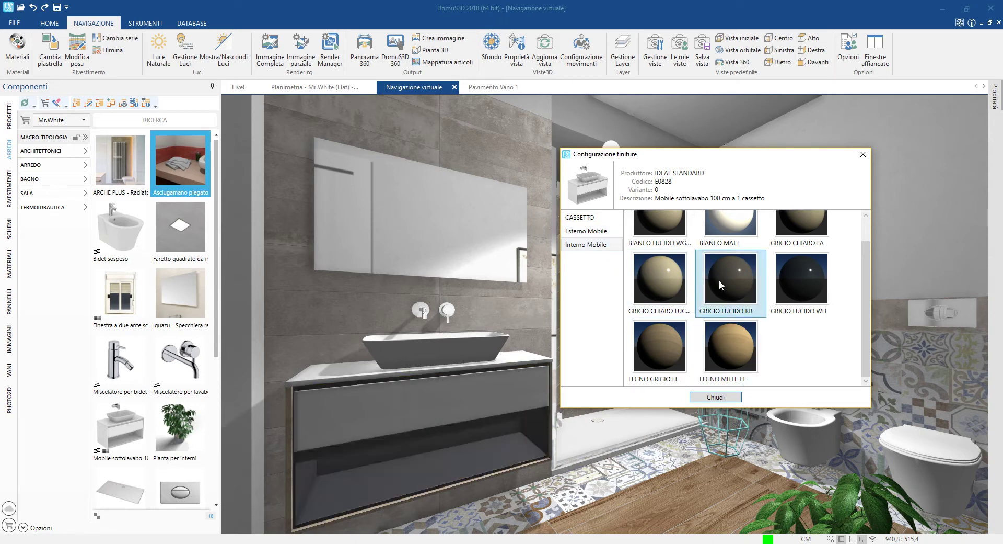
click(732, 346)
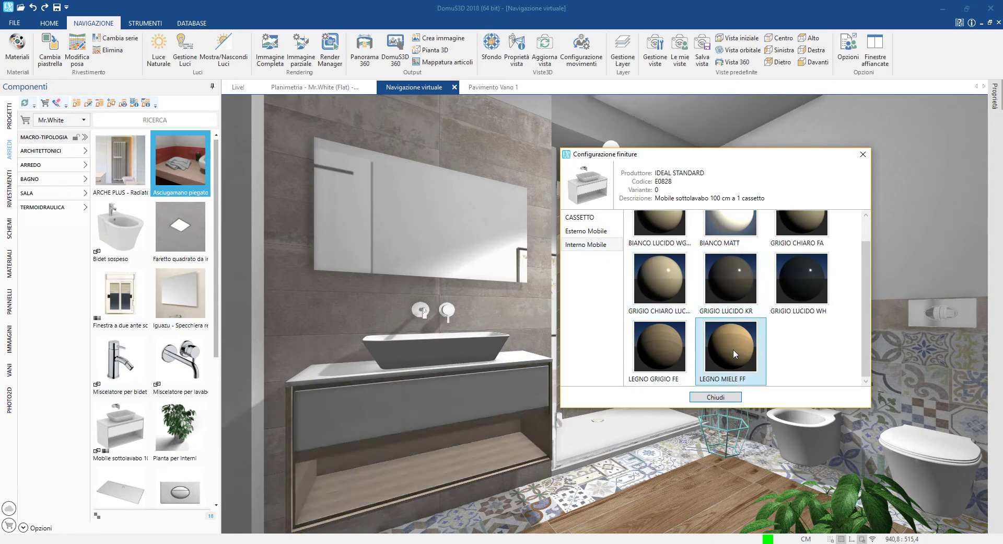
click(733, 396)
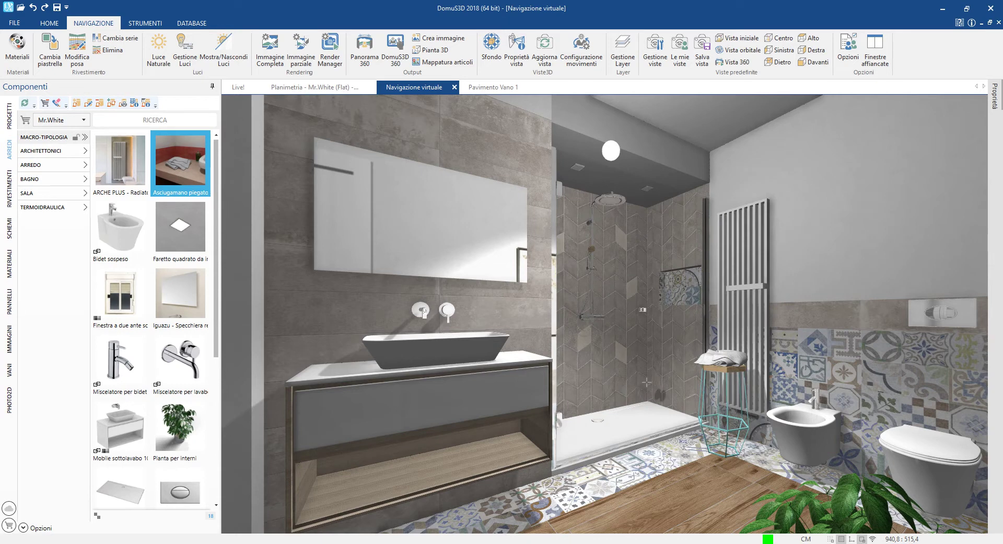
Step: Give the vanity top the LEGNO MIELE FF wood finish
right_click(529, 363)
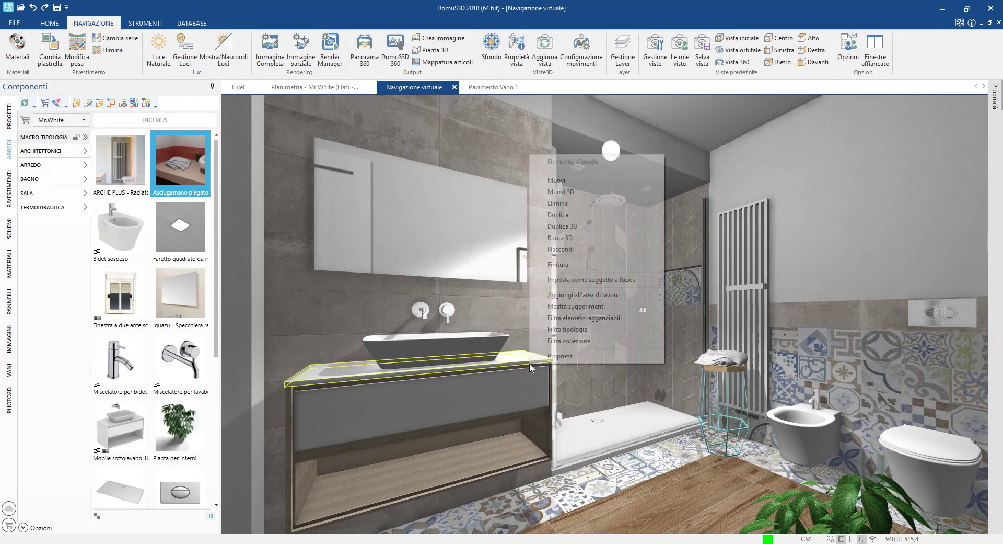
click(549, 268)
drag(539, 160, 704, 119)
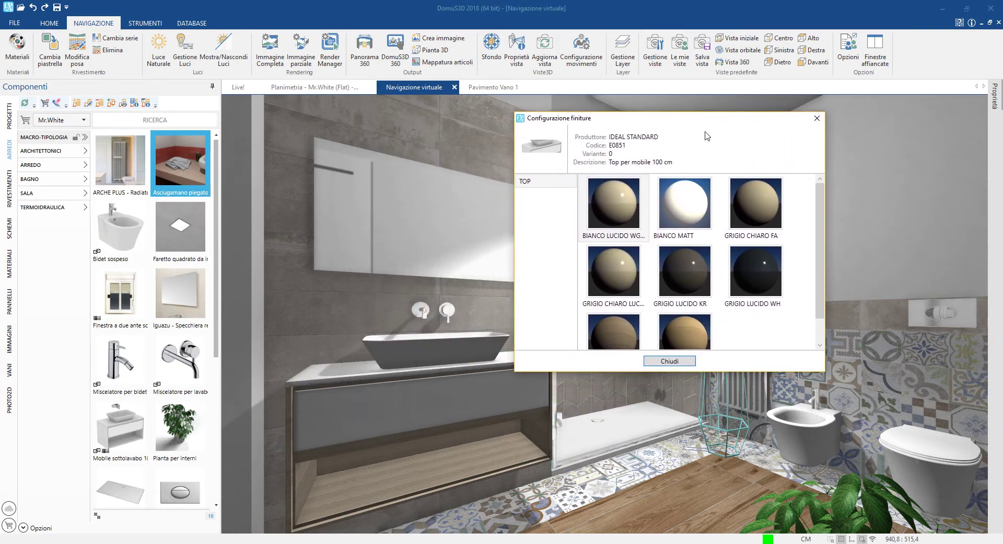
click(702, 330)
click(670, 361)
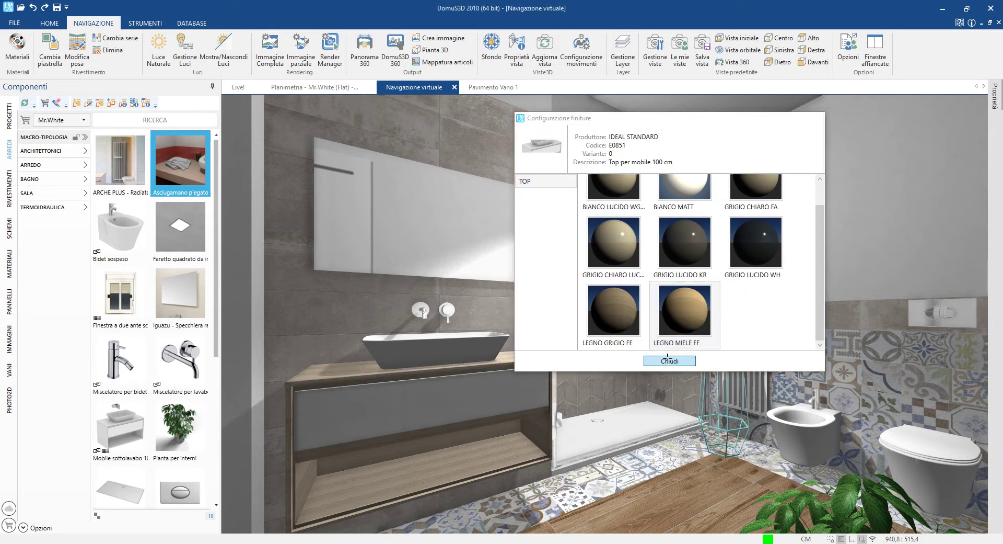
Step: Paint the left wall, shower soffit and window wall with the cemento spat blu wall material
click(10, 263)
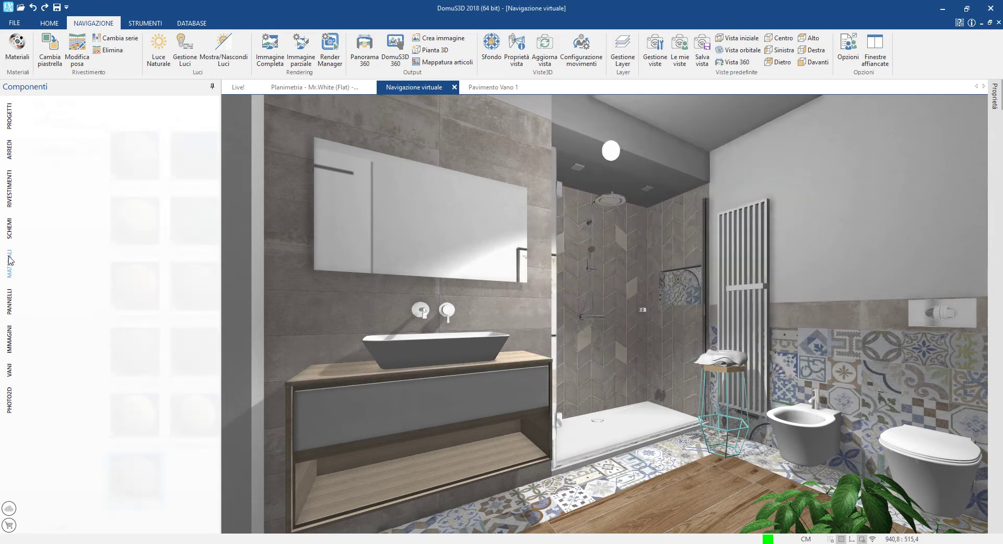
click(150, 120)
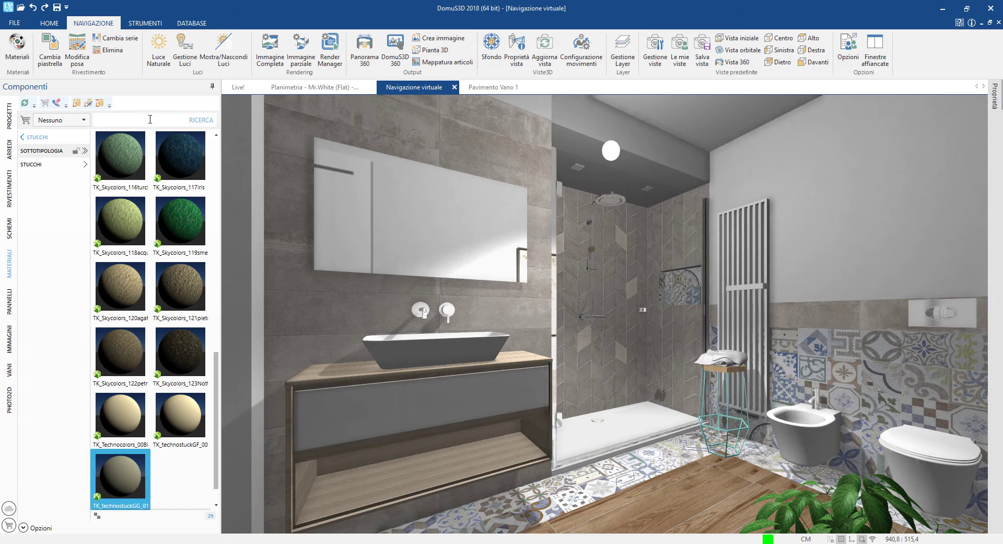
text(blu)
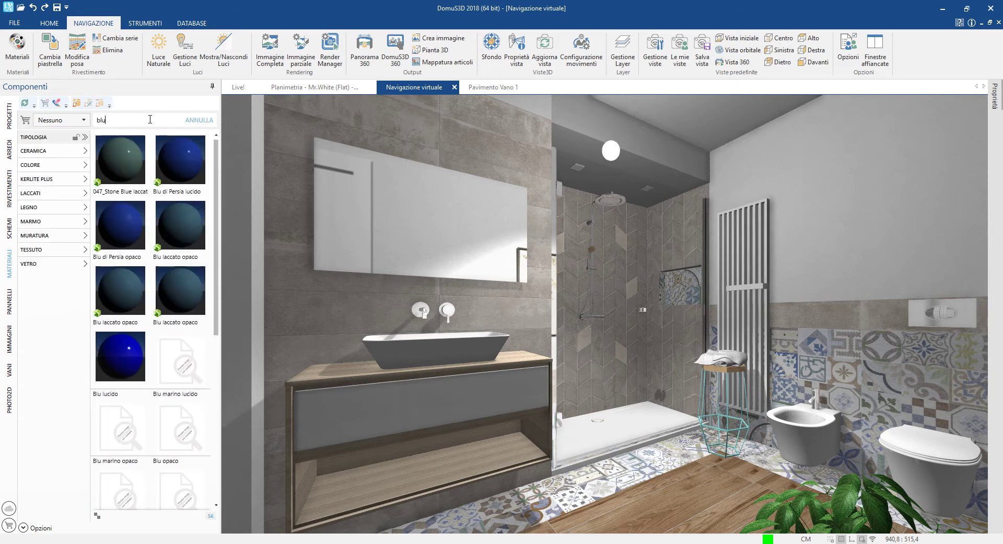
click(51, 236)
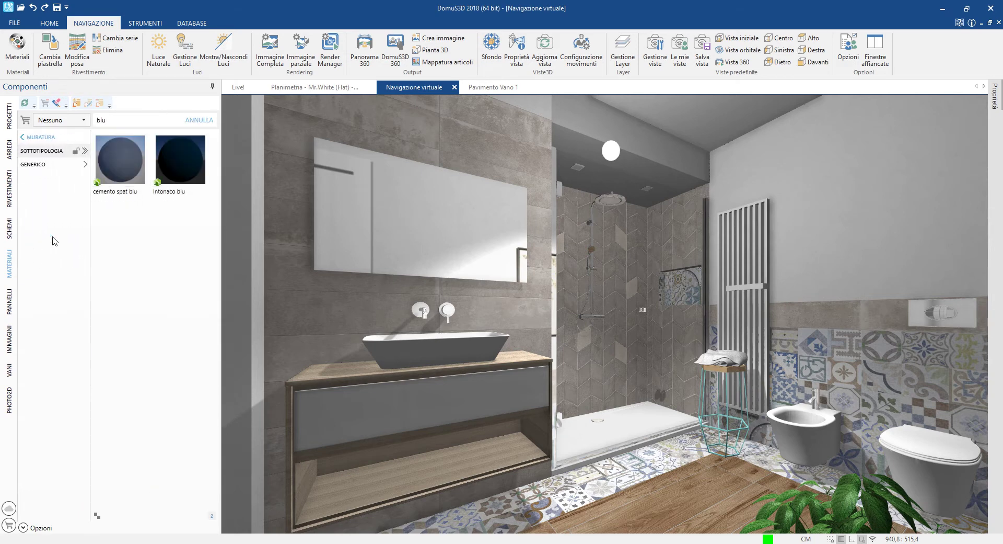
drag(111, 167, 246, 160)
drag(123, 151, 630, 110)
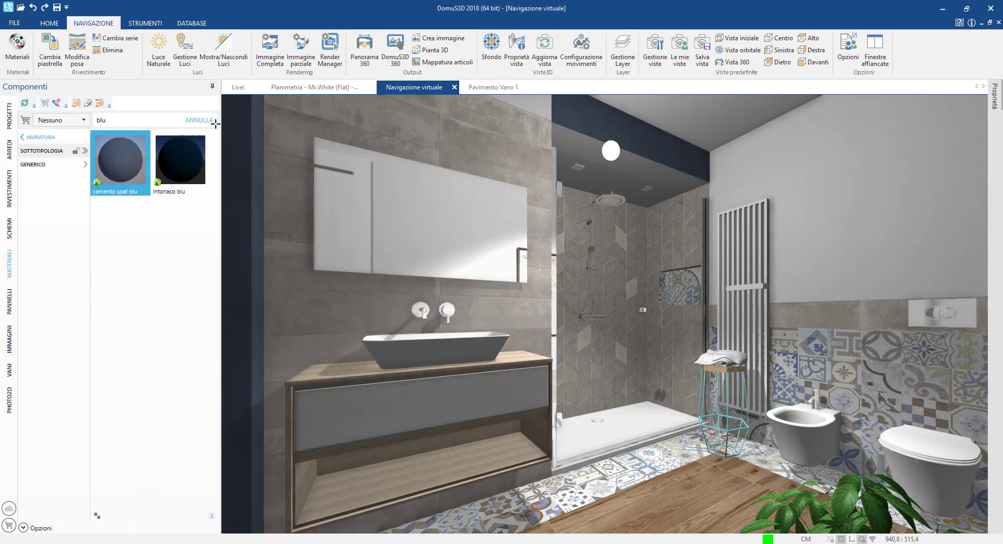
drag(215, 123, 590, 146)
key(Down)
key(Left)
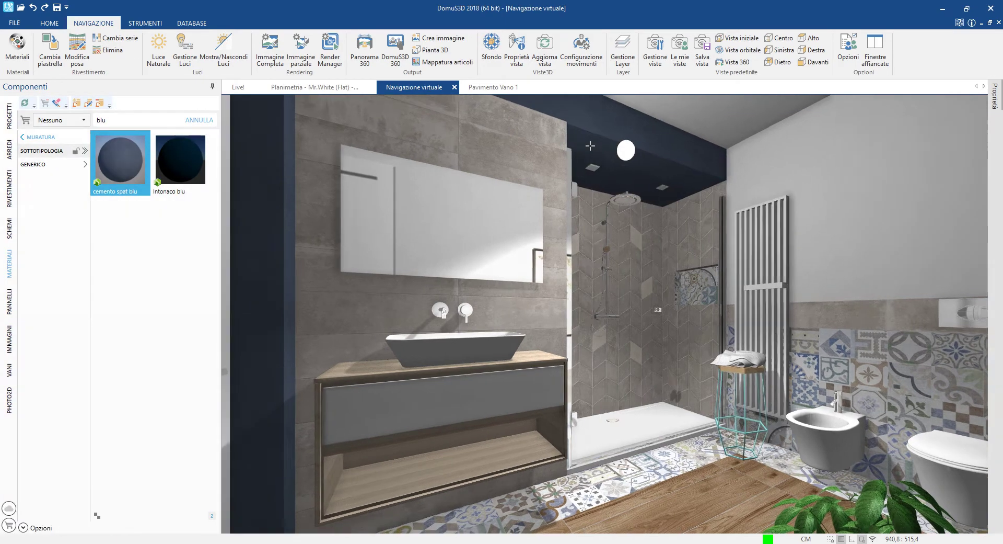
drag(120, 159, 306, 402)
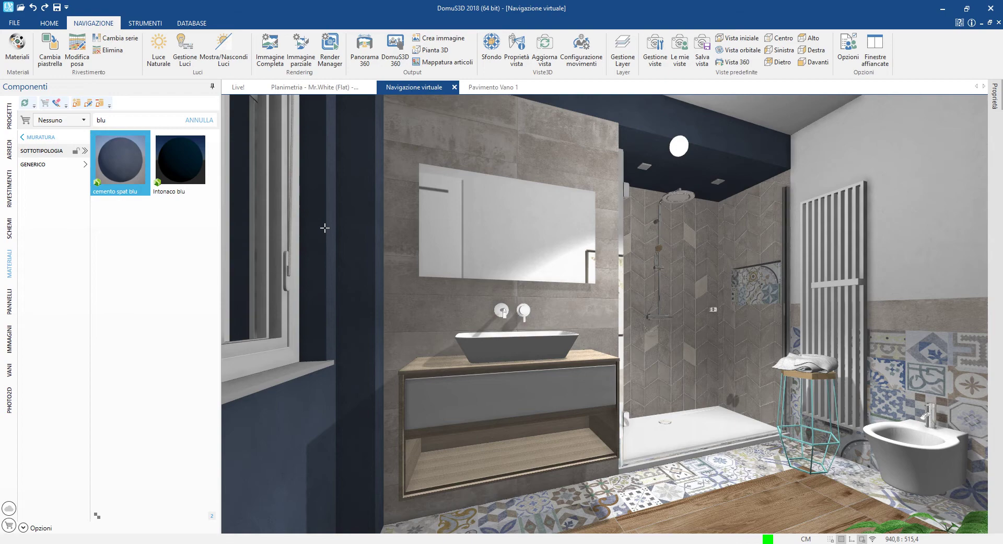
key(Up)
key(Left)
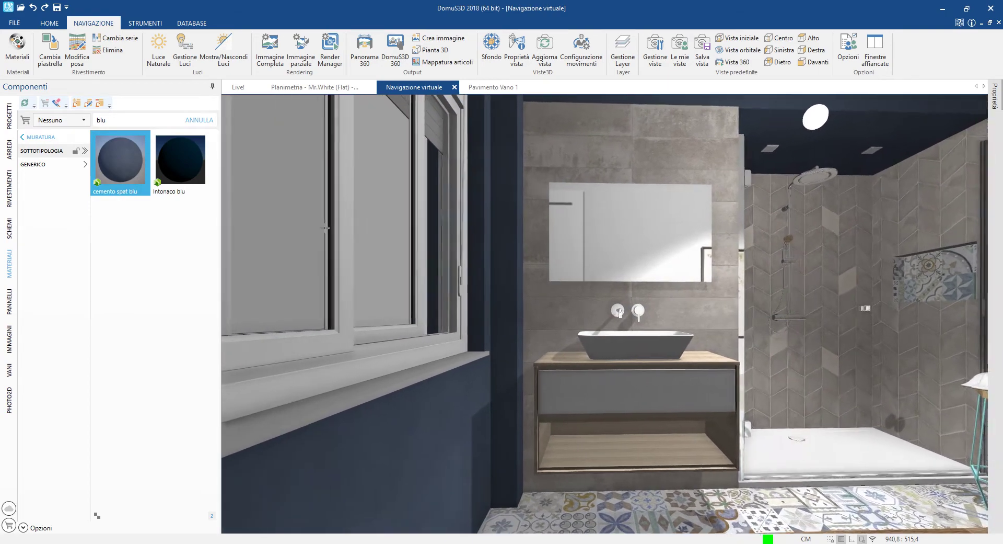
key(Left)
Step: Set the background to the Country_cloudy_004 sky, rotated to 59° with the Tramonto preset
click(491, 67)
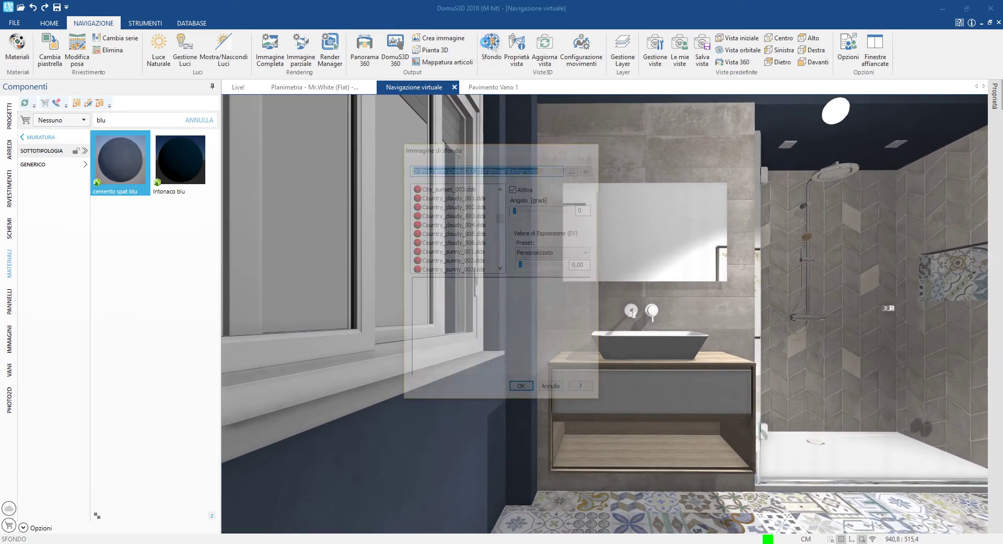
click(481, 226)
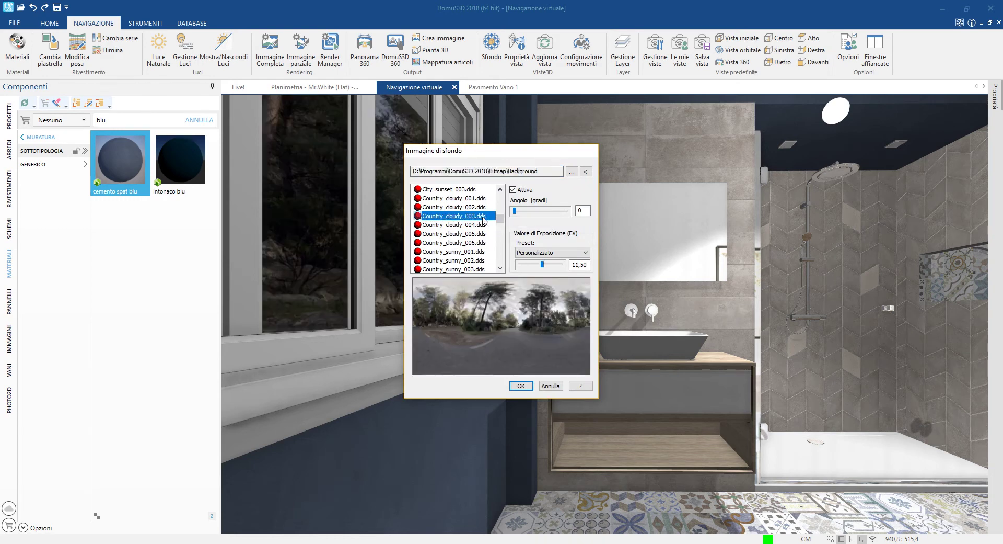
drag(515, 211, 523, 214)
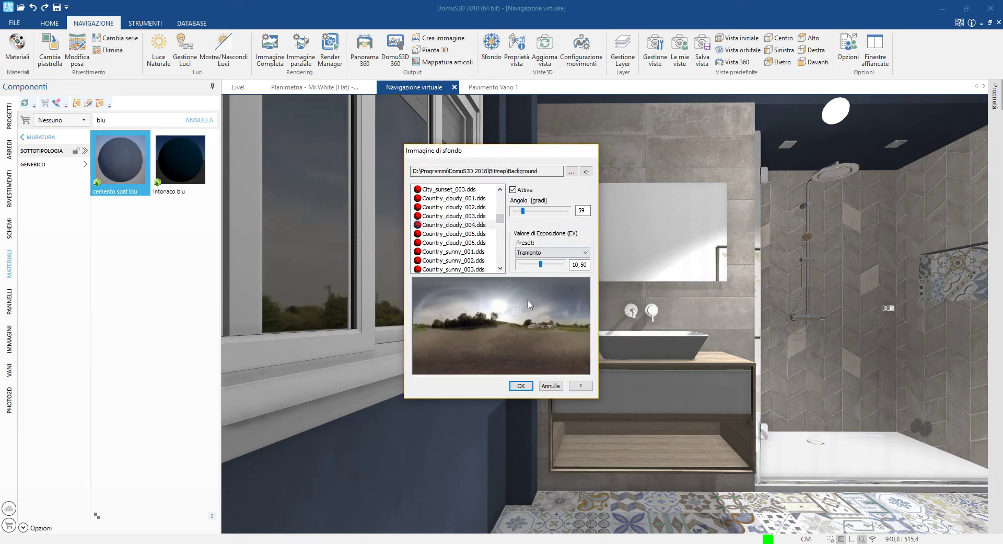
Step: Position the sun at 27° elevation and -127° azimuth so it shines through the window
click(521, 386)
click(158, 50)
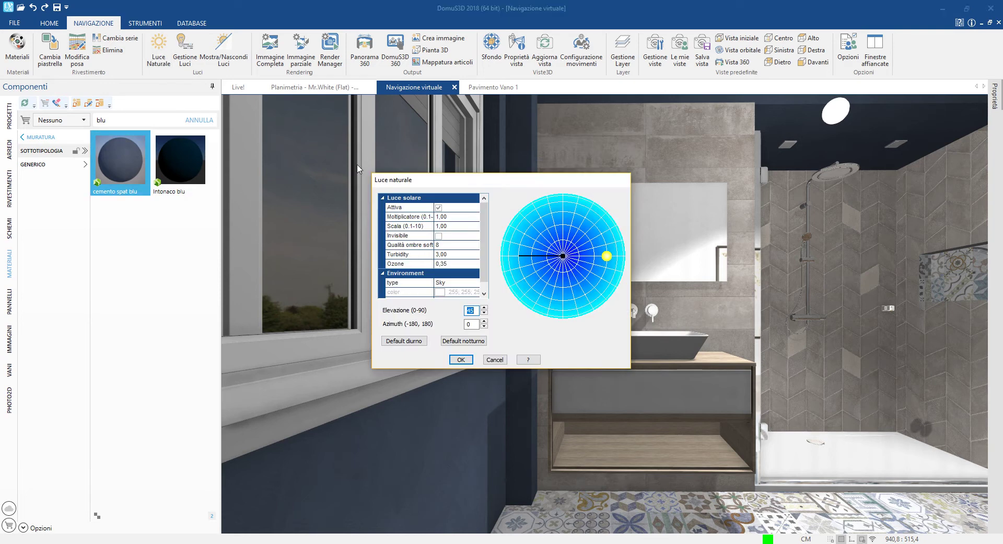
drag(502, 184, 669, 142)
mouse_move(772, 212)
mouse_down()
mouse_move(701, 174)
mouse_move(676, 188)
mouse_move(674, 208)
mouse_move(673, 198)
mouse_move(689, 197)
mouse_move(673, 223)
mouse_move(696, 259)
mouse_up()
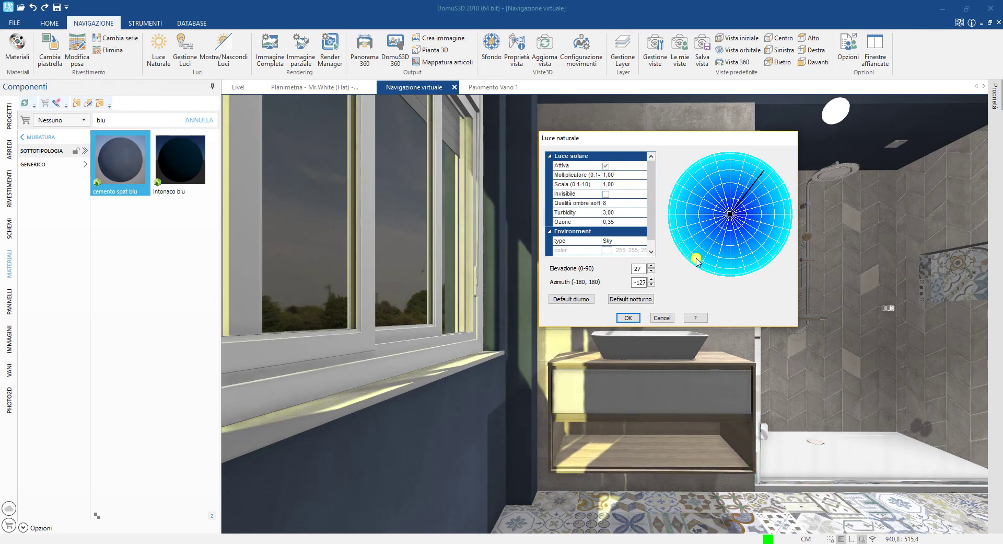
click(629, 318)
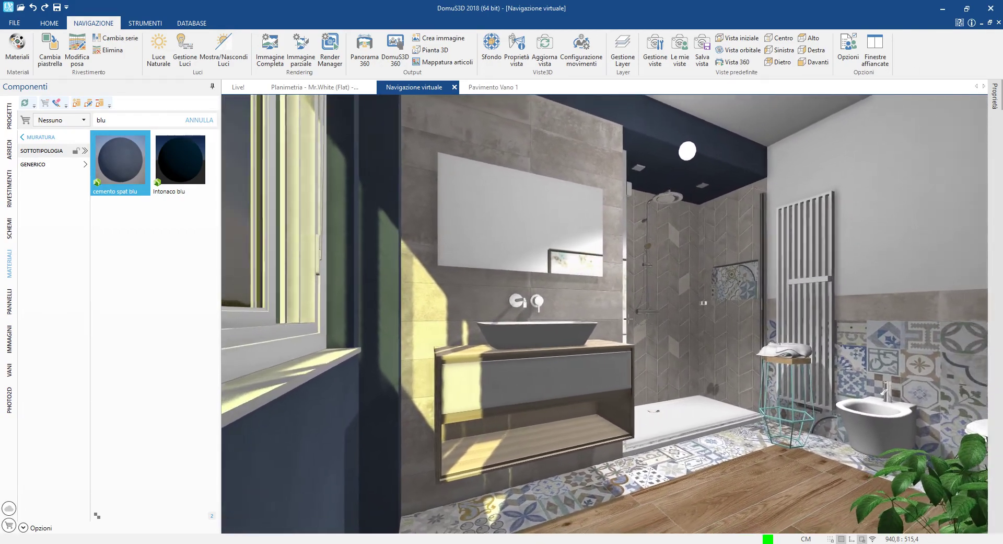
Step: Save the current view as v1 and add a Faretto spotlight Luce 4 beside the toilet with lowered focus
click(699, 65)
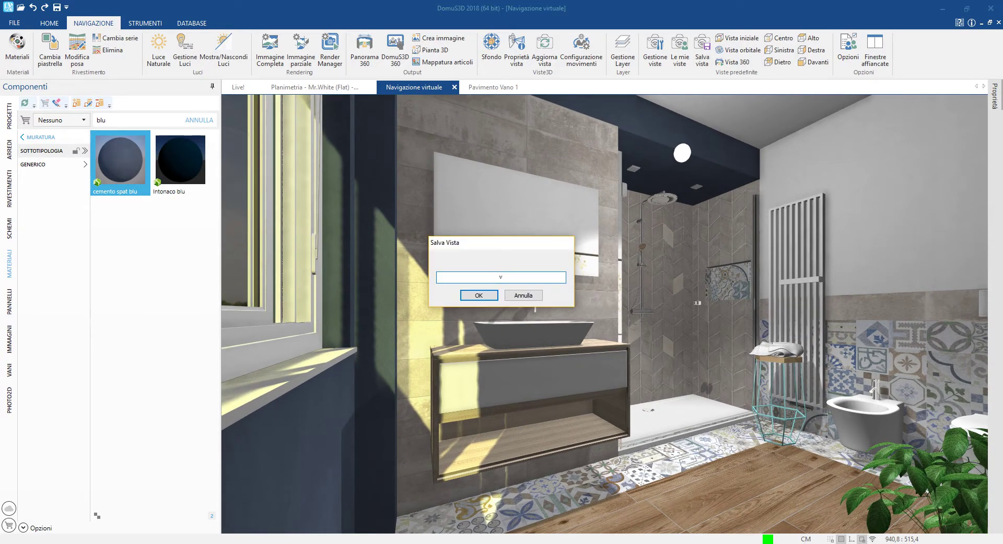
click(484, 296)
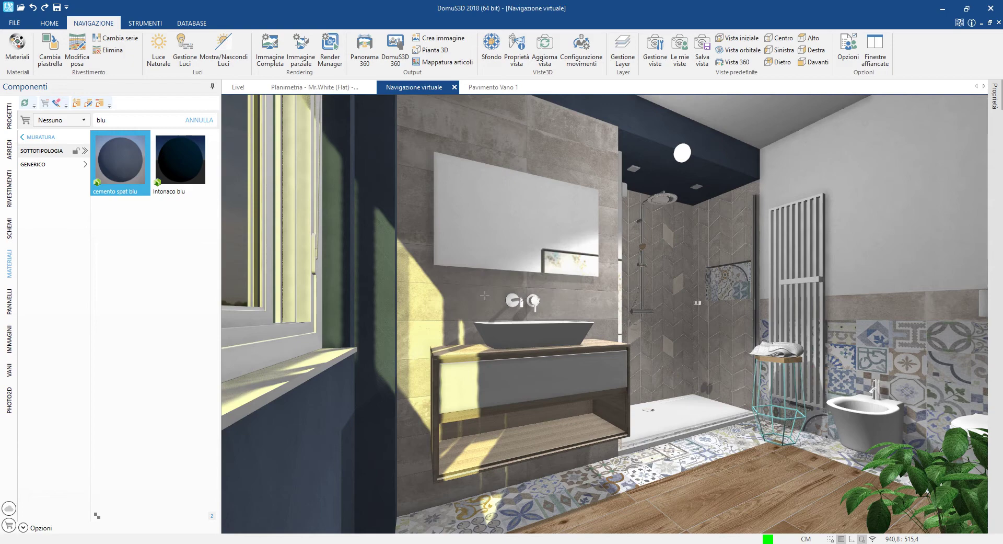
click(311, 89)
click(178, 23)
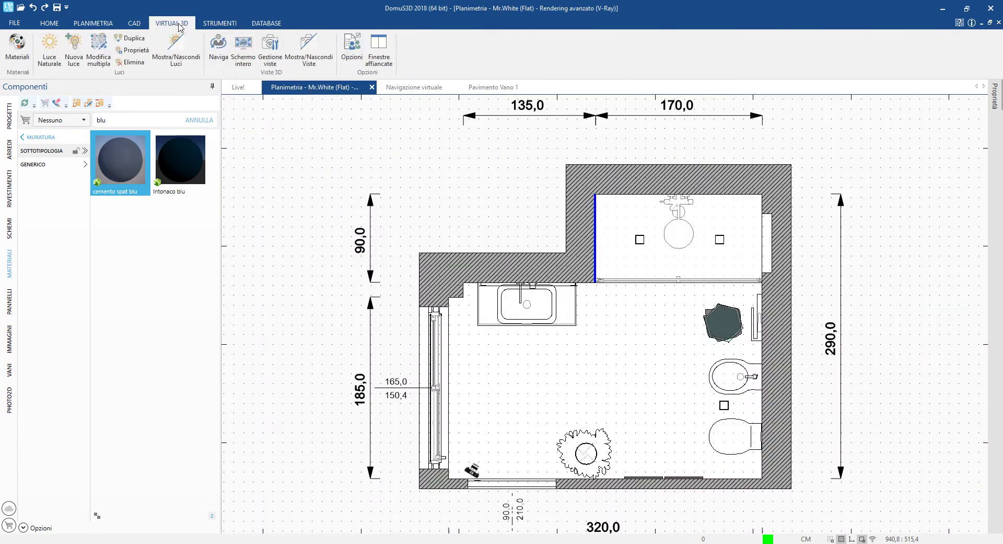
click(78, 52)
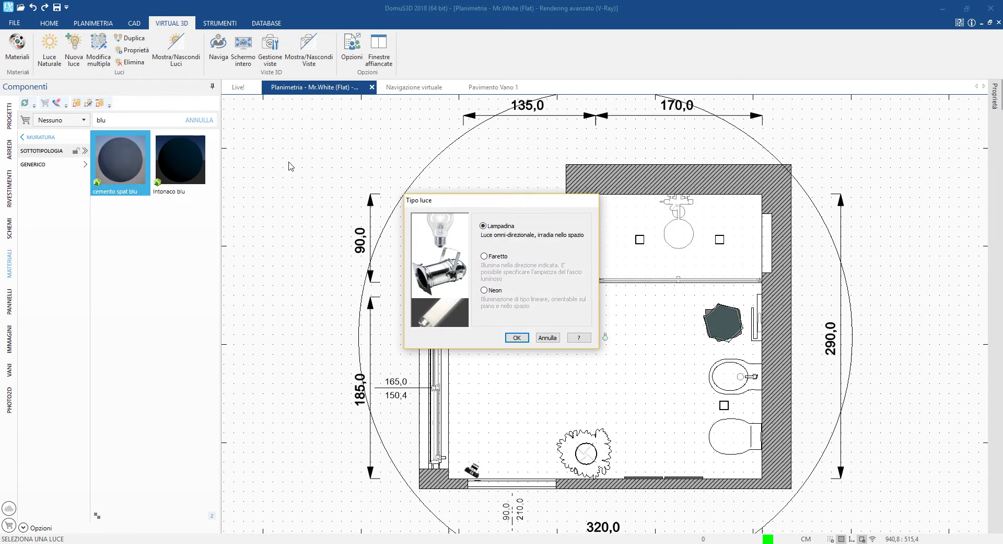
click(485, 256)
click(515, 338)
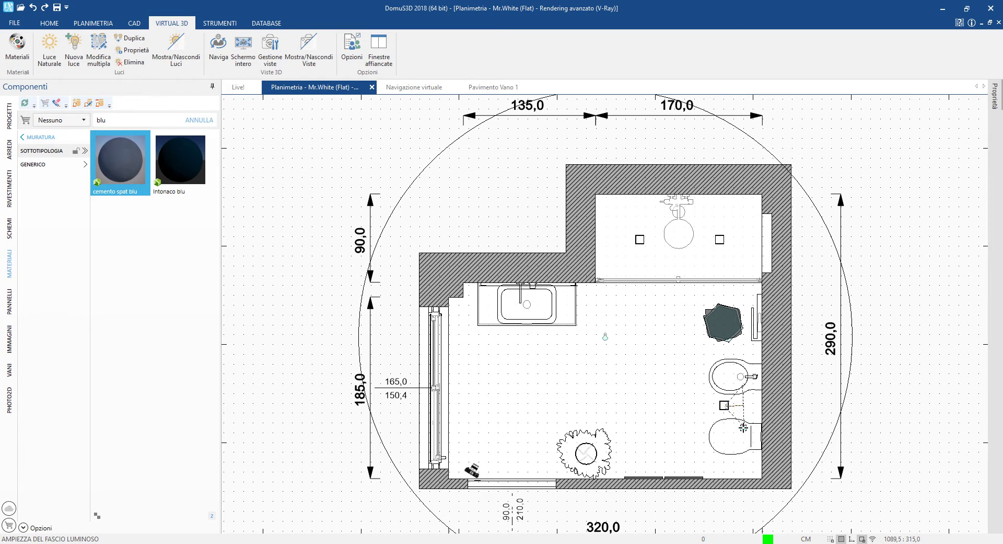
click(743, 428)
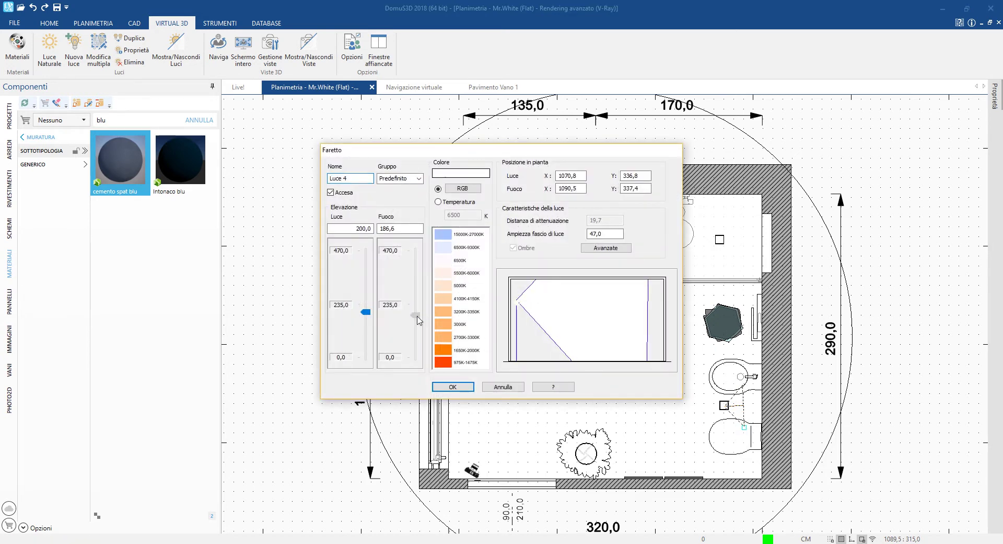
drag(418, 320, 416, 356)
click(442, 388)
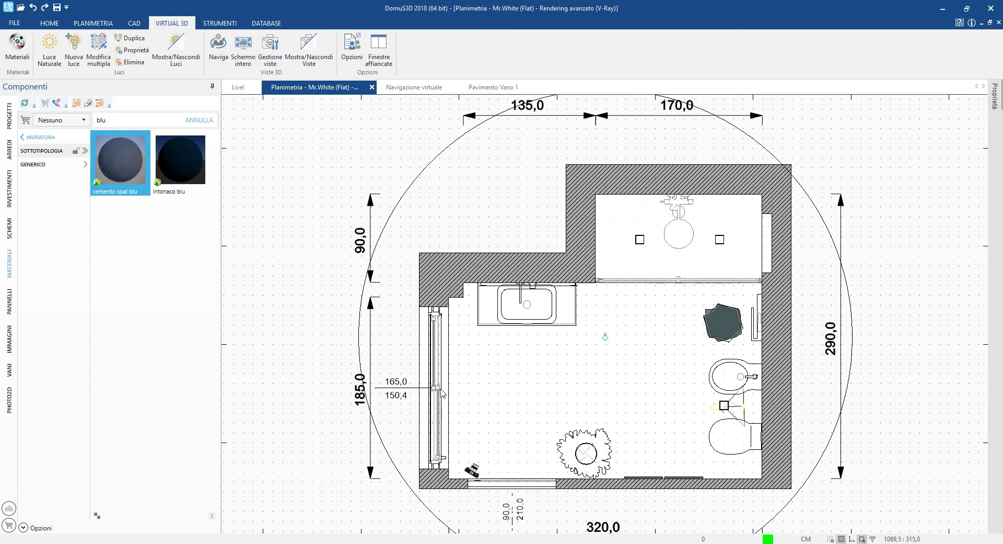
Step: Move the camera and its target into the plan's bottom-left corner
click(389, 464)
scroll(391, 467, up, 6)
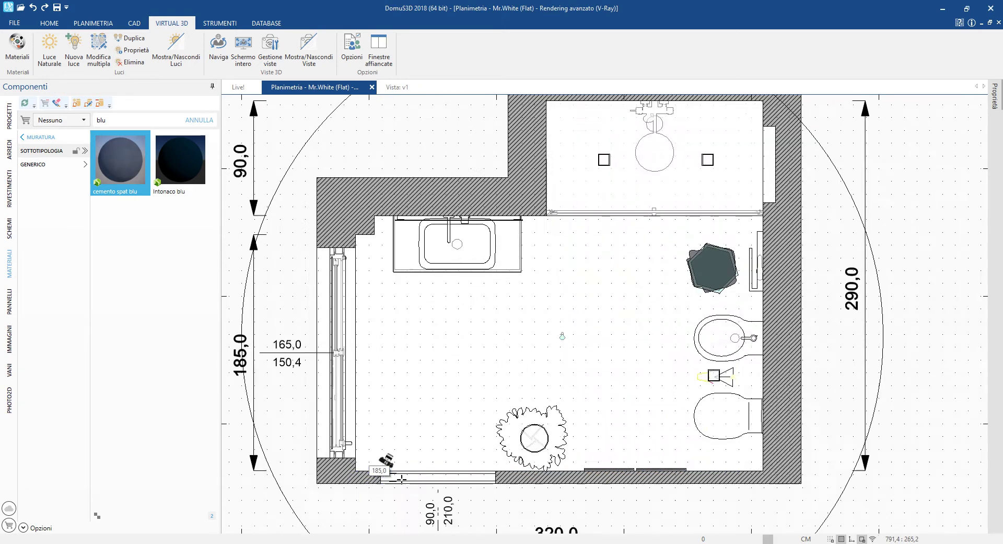
drag(355, 436, 346, 448)
click(398, 91)
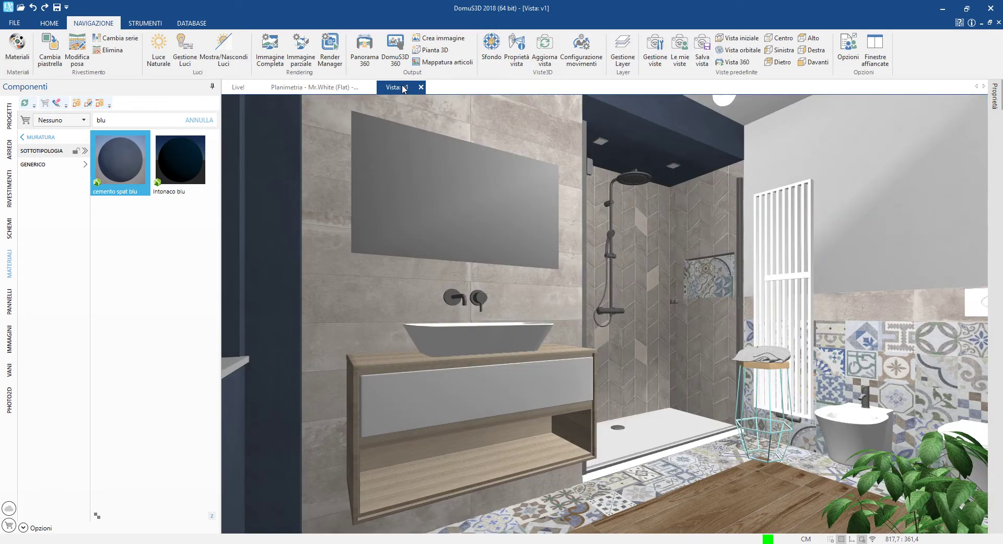
Step: Start a full V-Ray render of view v1 at x1 resolution (1467 × 839 pixels)
click(271, 49)
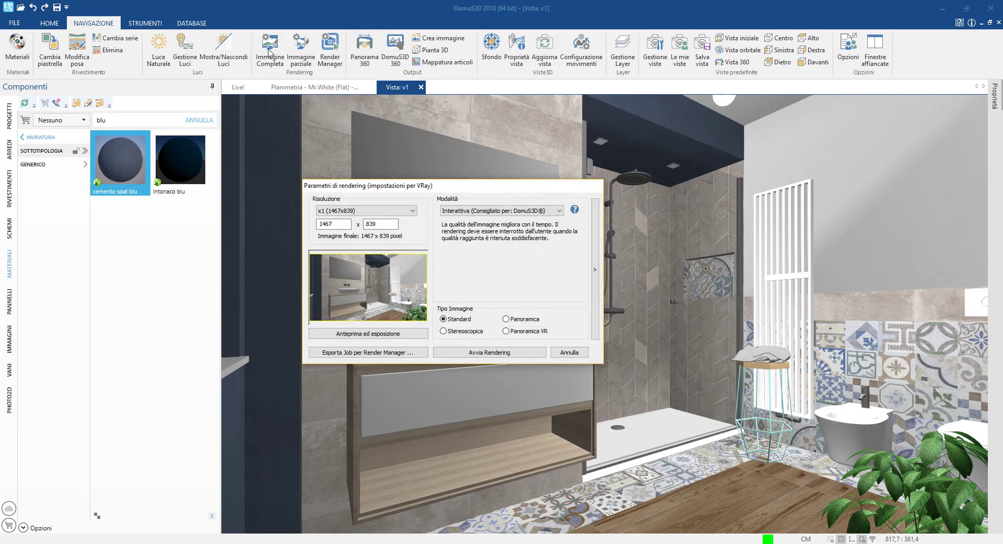
click(519, 353)
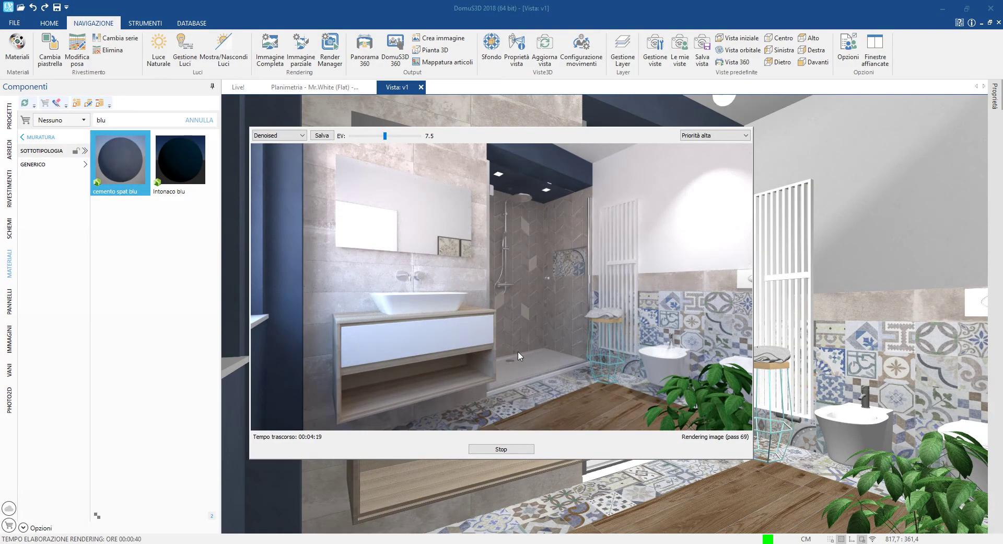
Step: Stop the running render, open the finished Immagine 1, and move the adjustment panel aside
click(501, 448)
click(535, 314)
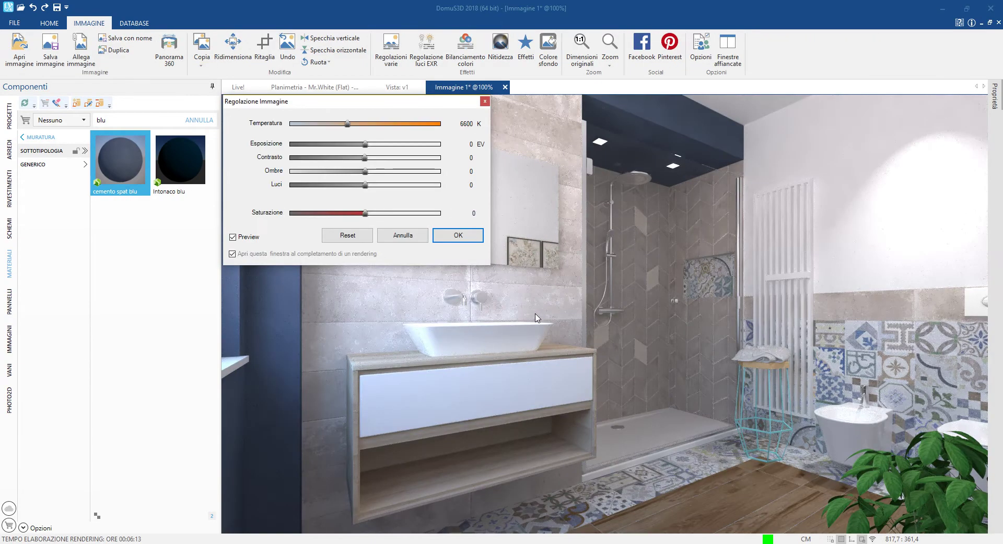
drag(405, 101, 208, 88)
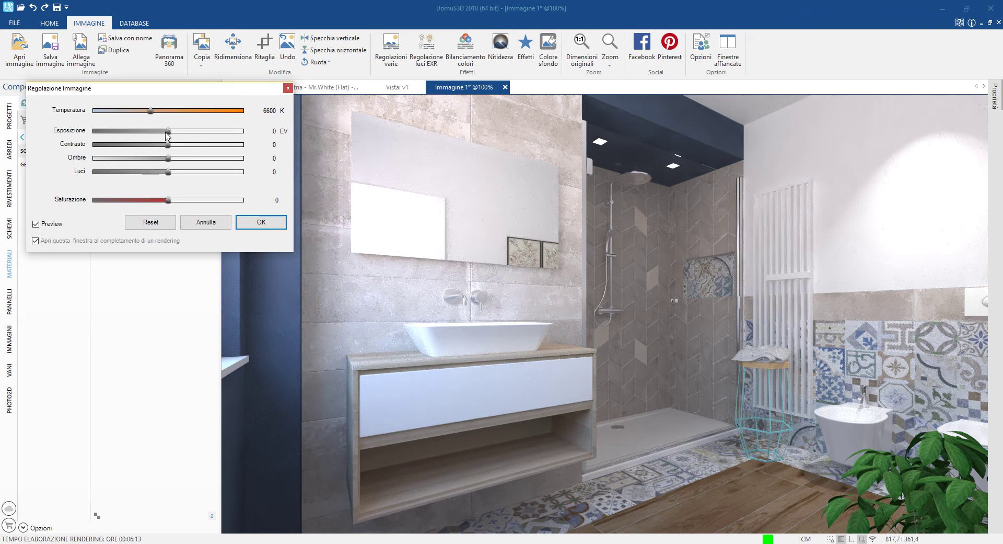
Step: Set exposure to -0.13 EV, contrast 6, shadows 7, highlights -14 and saturation 3
drag(167, 133, 165, 132)
mouse_move(168, 172)
mouse_down()
mouse_move(158, 173)
mouse_move(174, 144)
mouse_move(175, 159)
mouse_up()
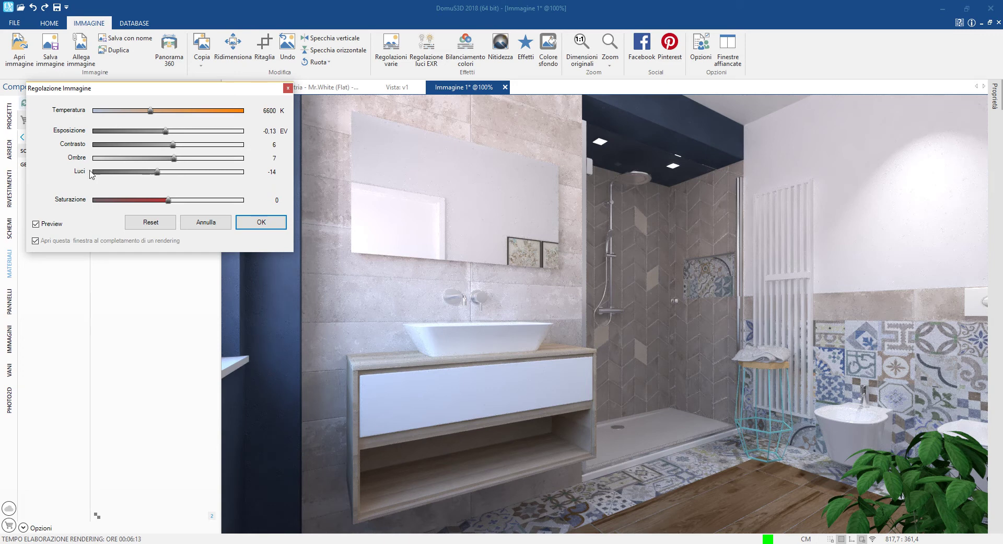
drag(168, 200, 171, 200)
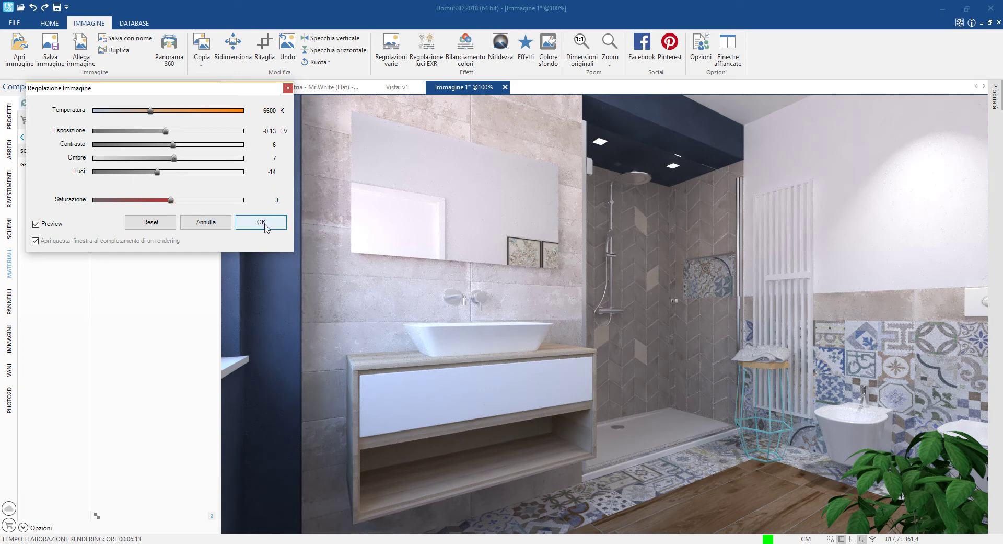
click(262, 222)
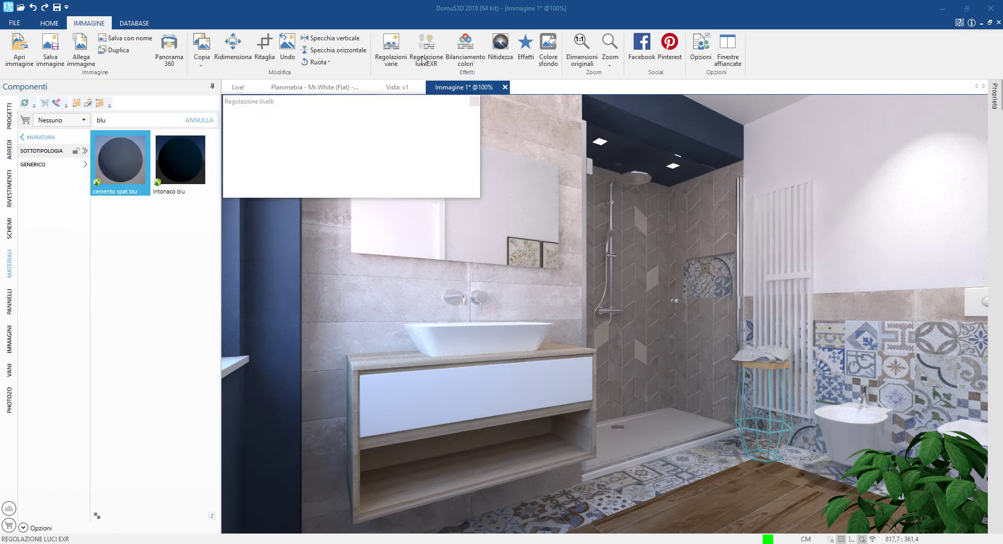
drag(264, 108, 236, 177)
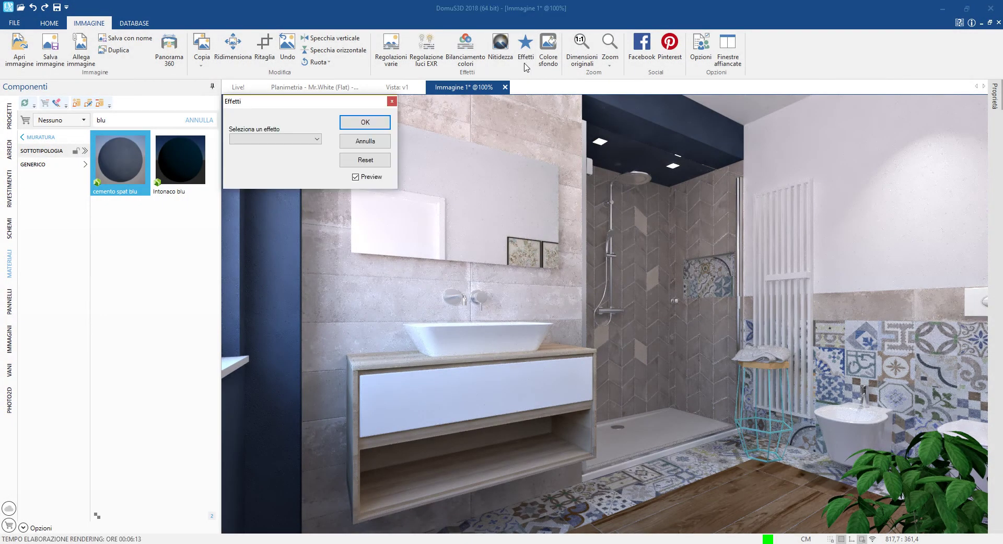
click(317, 139)
click(307, 147)
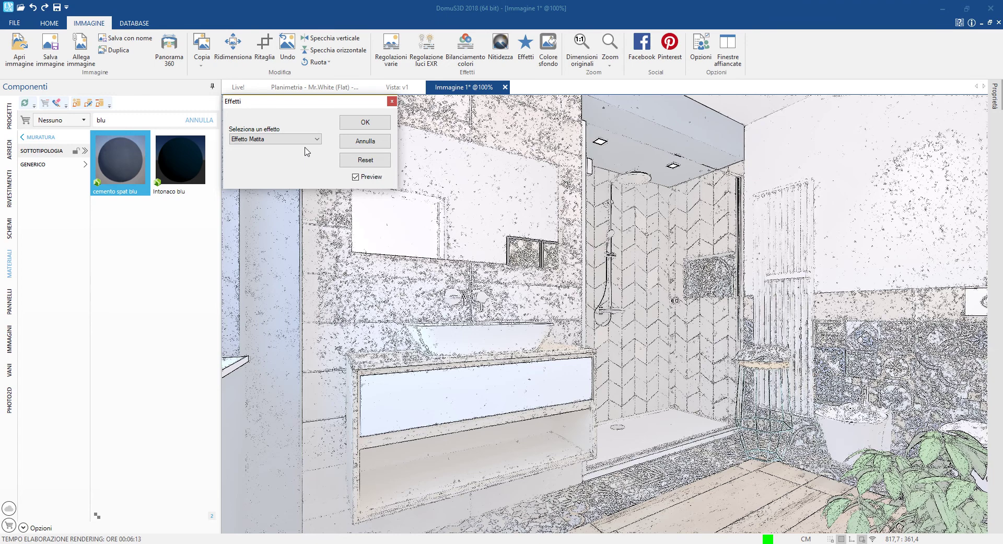
click(359, 141)
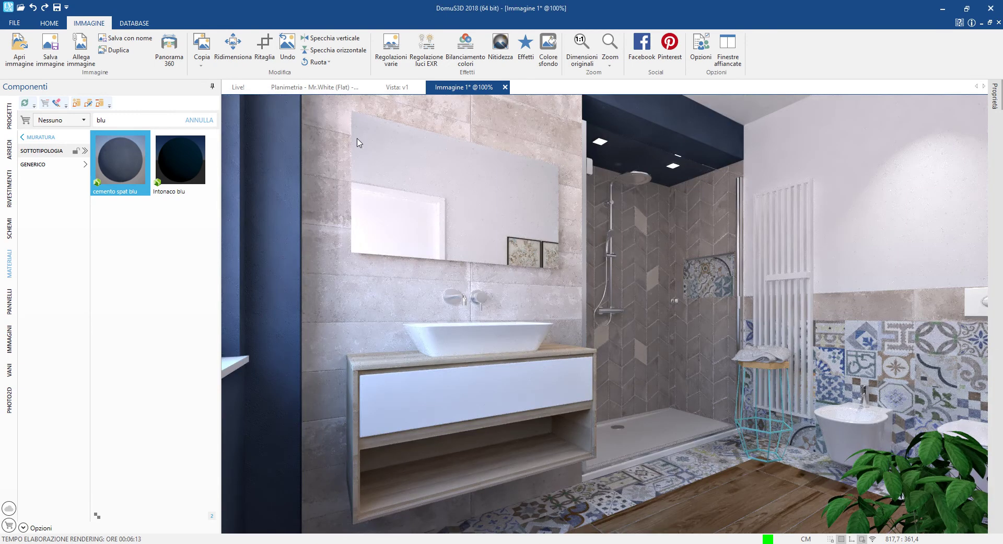